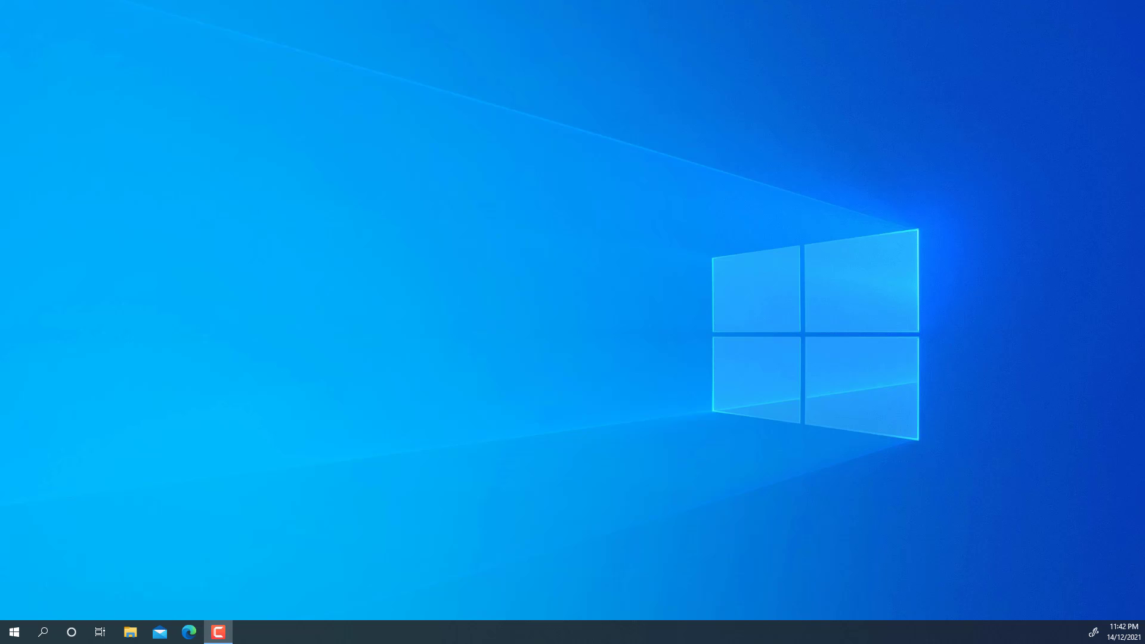
Open the C:\Windows\Temp folder in File Explorer and grant permanent access to it
left_click(130, 632)
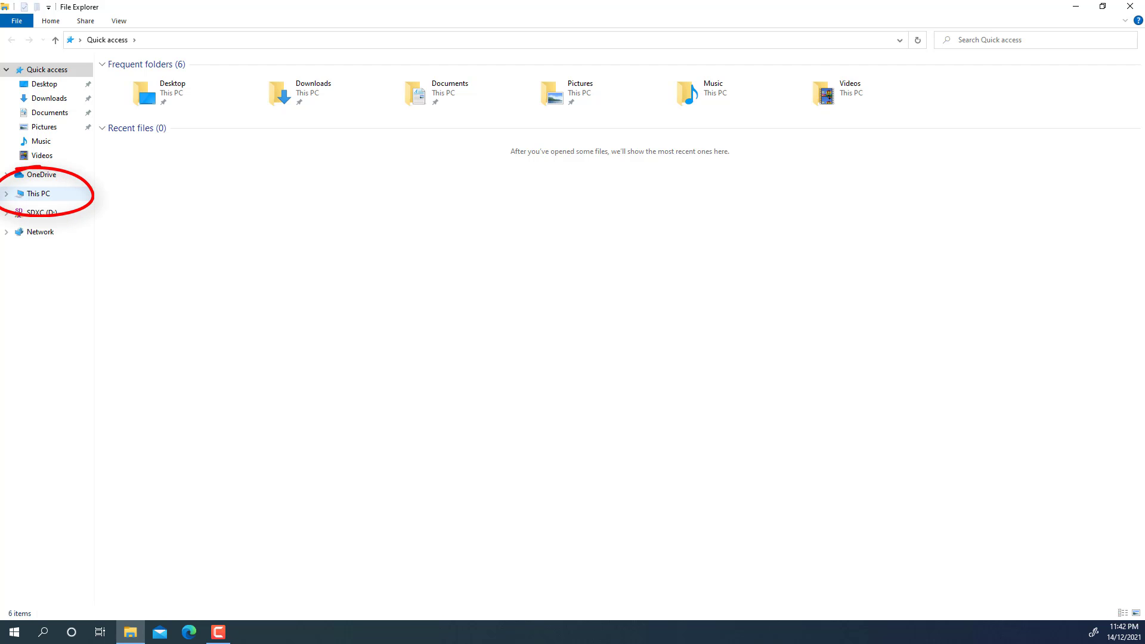
left_click(38, 193)
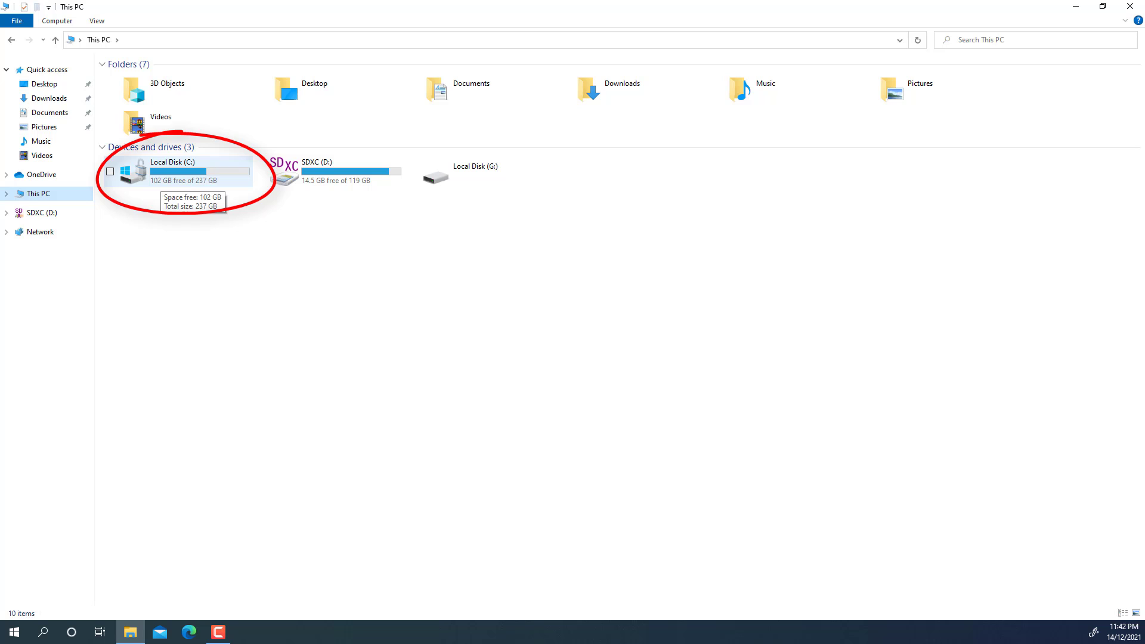
double_click(173, 170)
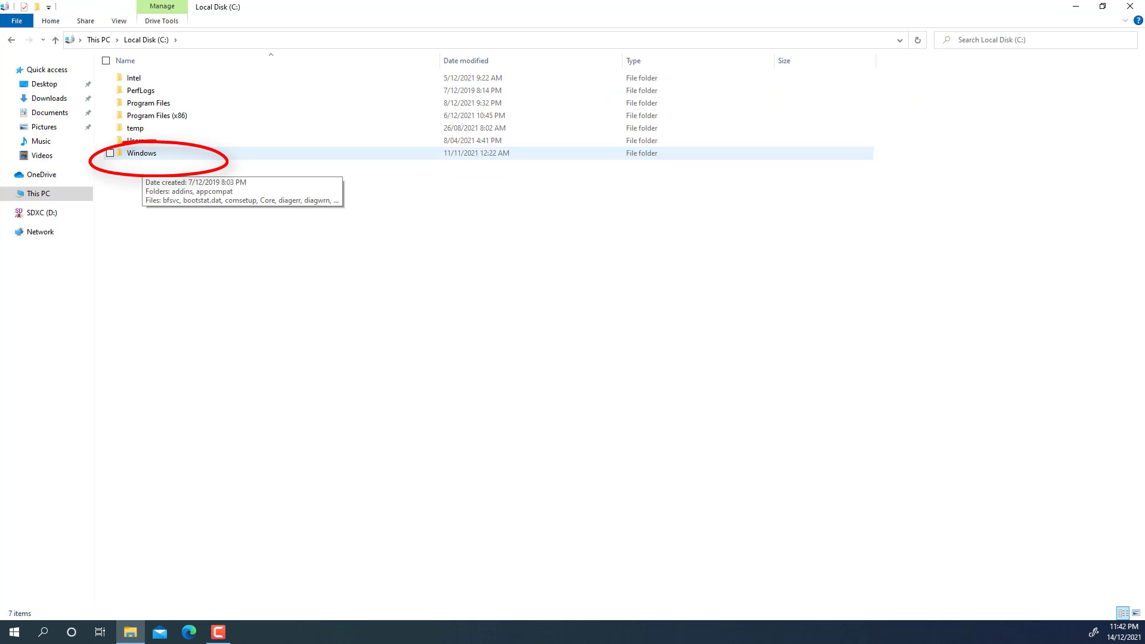
double_click(141, 154)
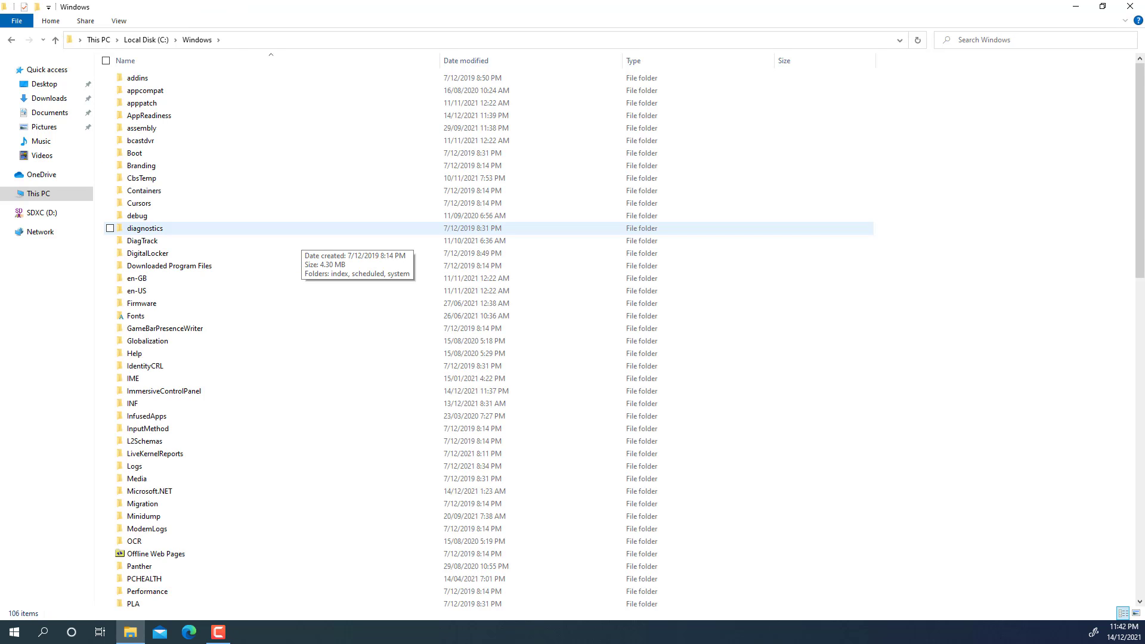
scroll(268, 227, "down", 15)
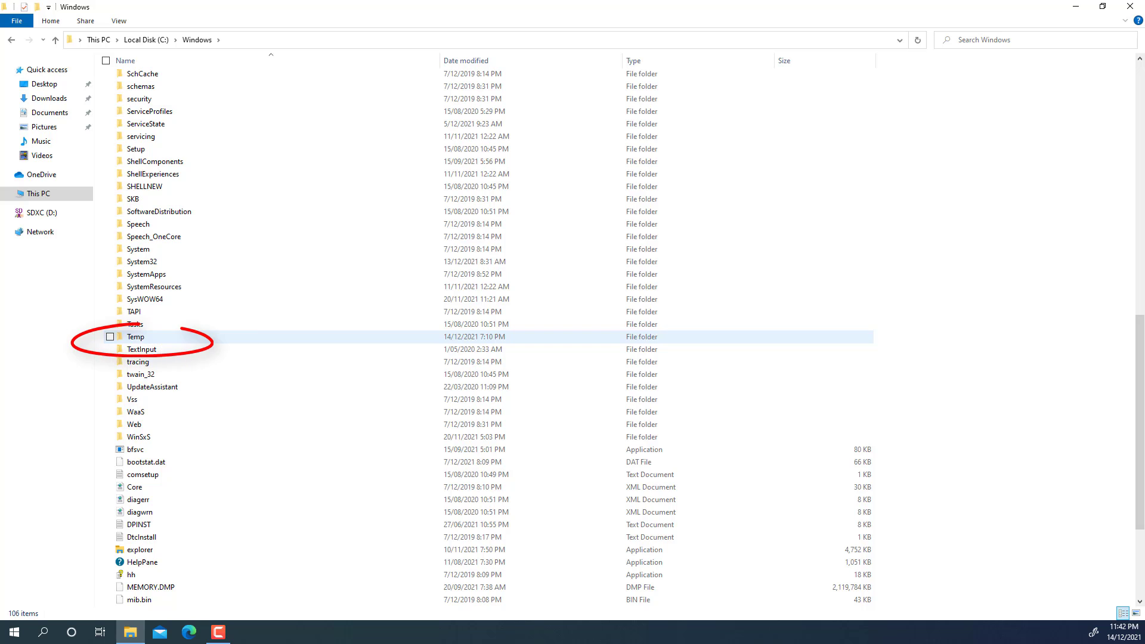
left_click(136, 337)
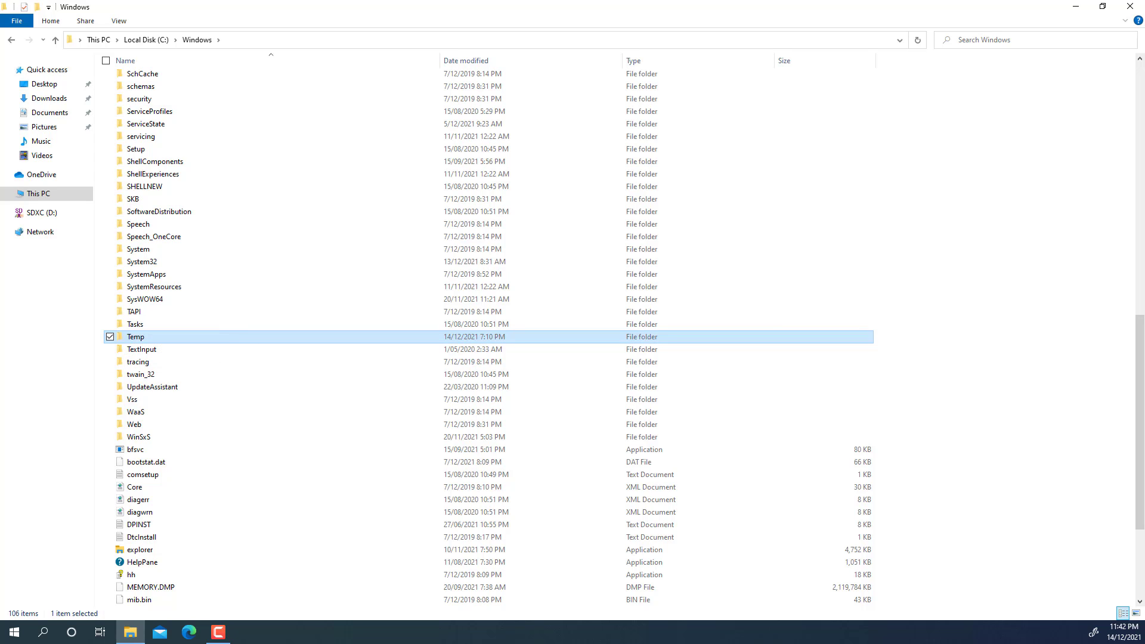
key("Return")
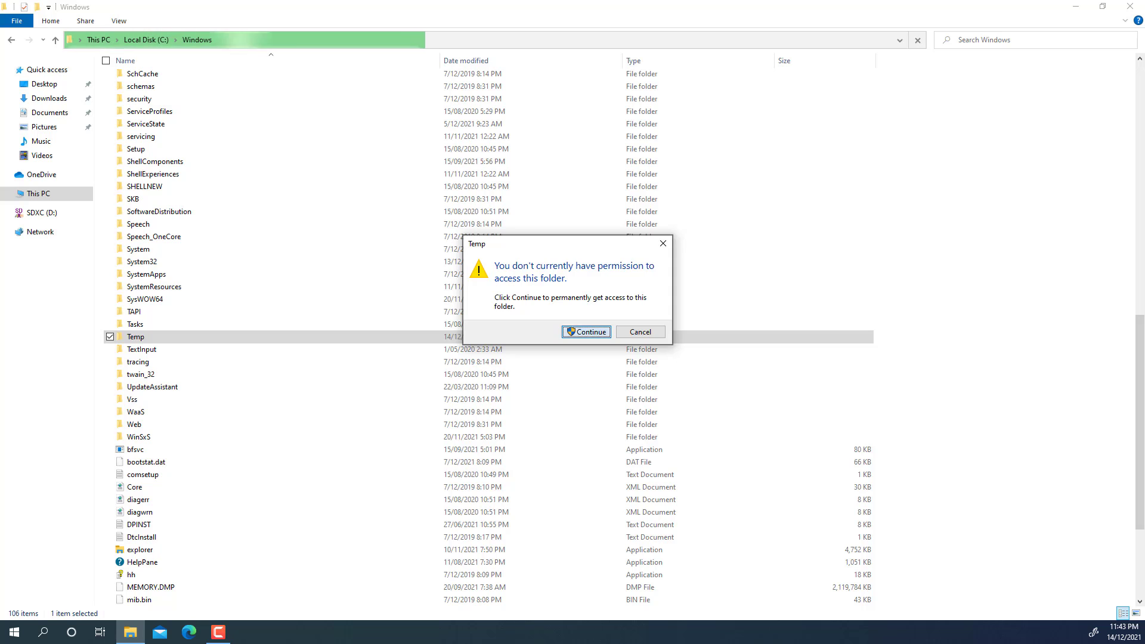
key("Return")
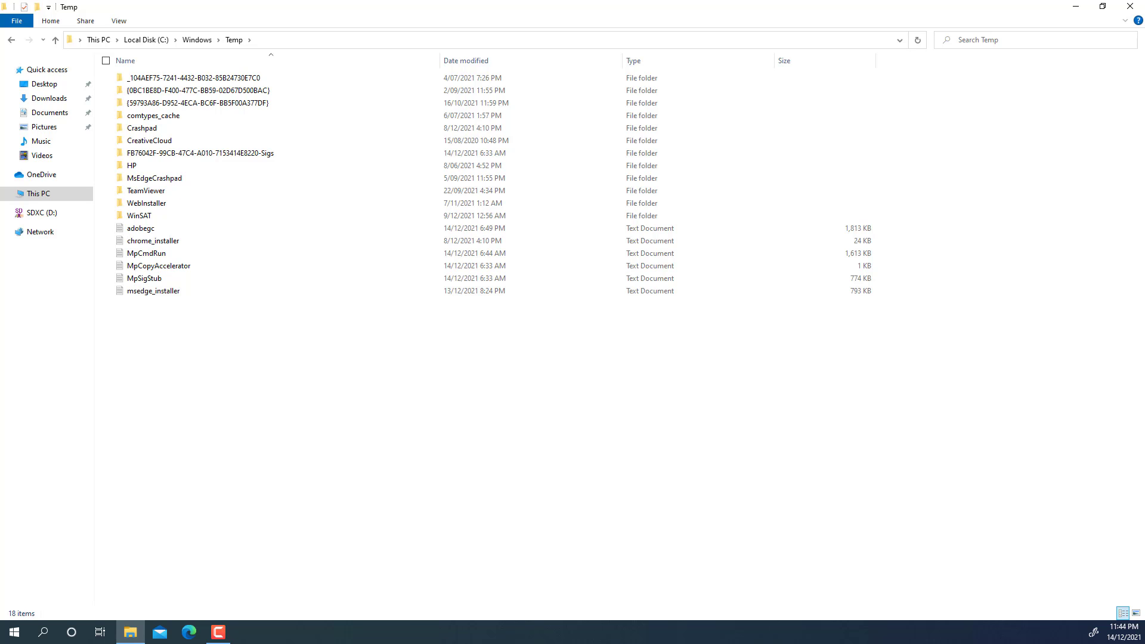
Permanently delete everything in the Windows Temp folder, granting administrator permission for all items and skipping all files in use
key("ctrl+a")
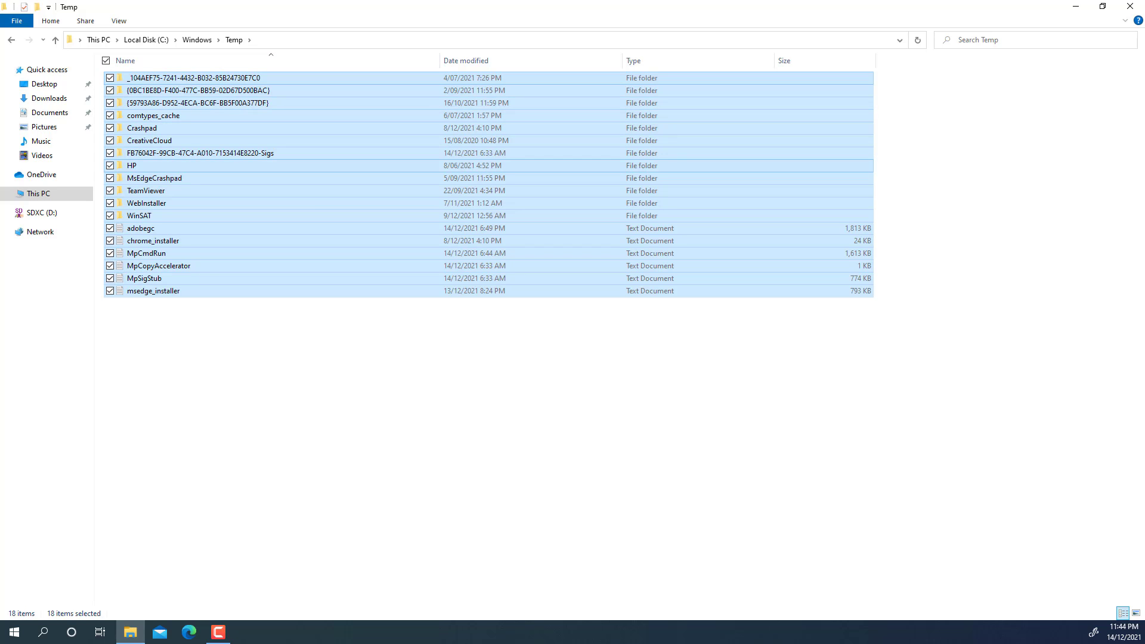
key("shift+Delete")
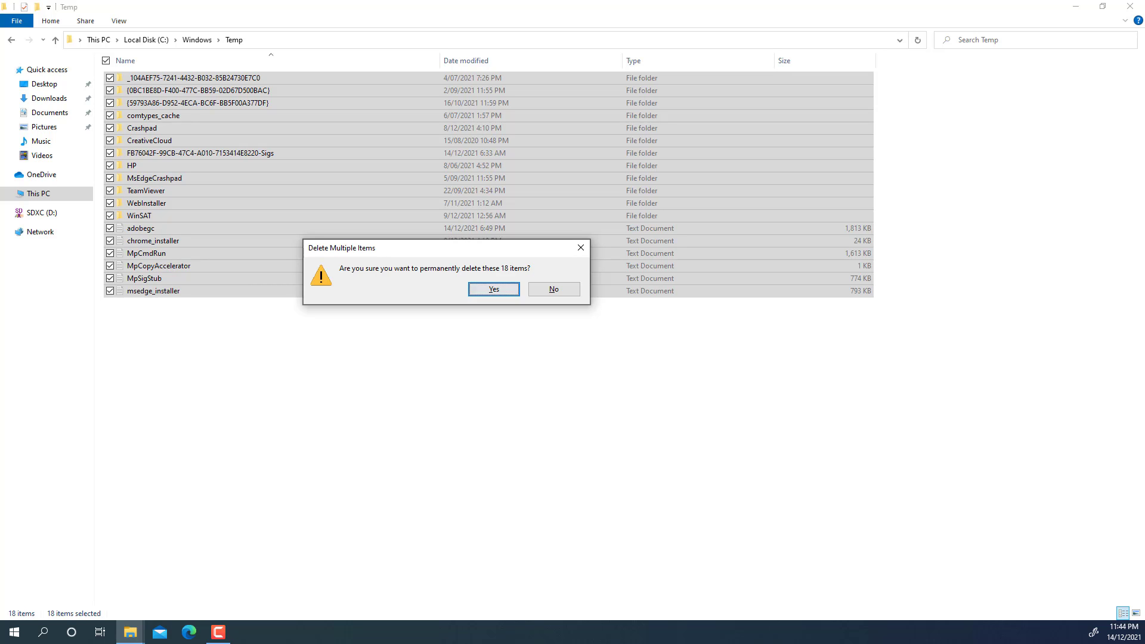
key("Return")
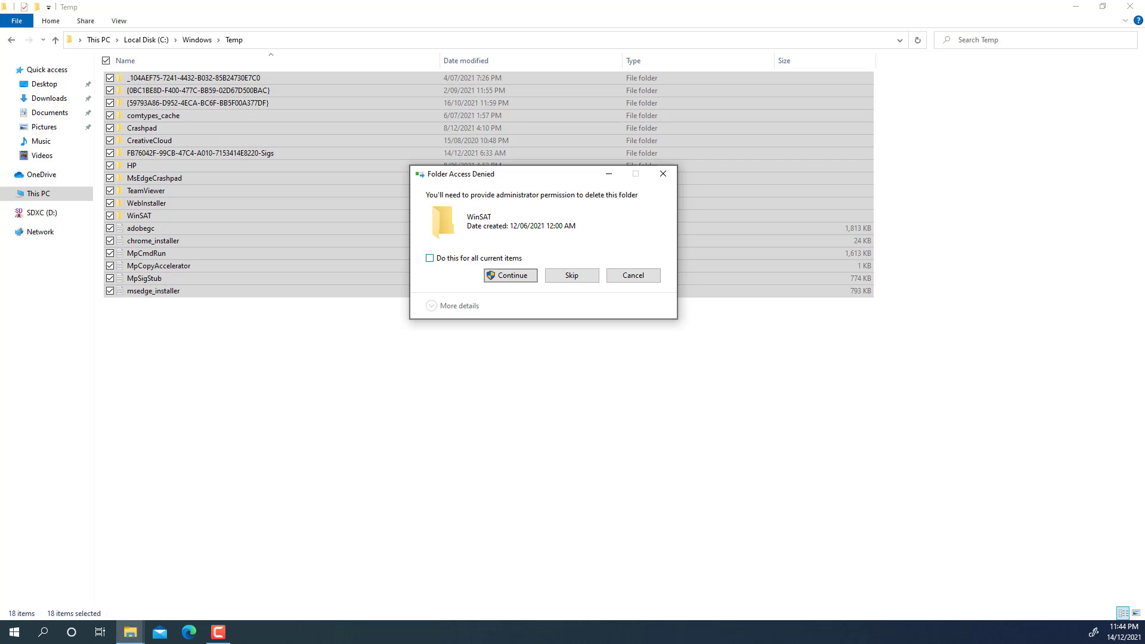
left_click(429, 258)
key("Return")
key("Return")
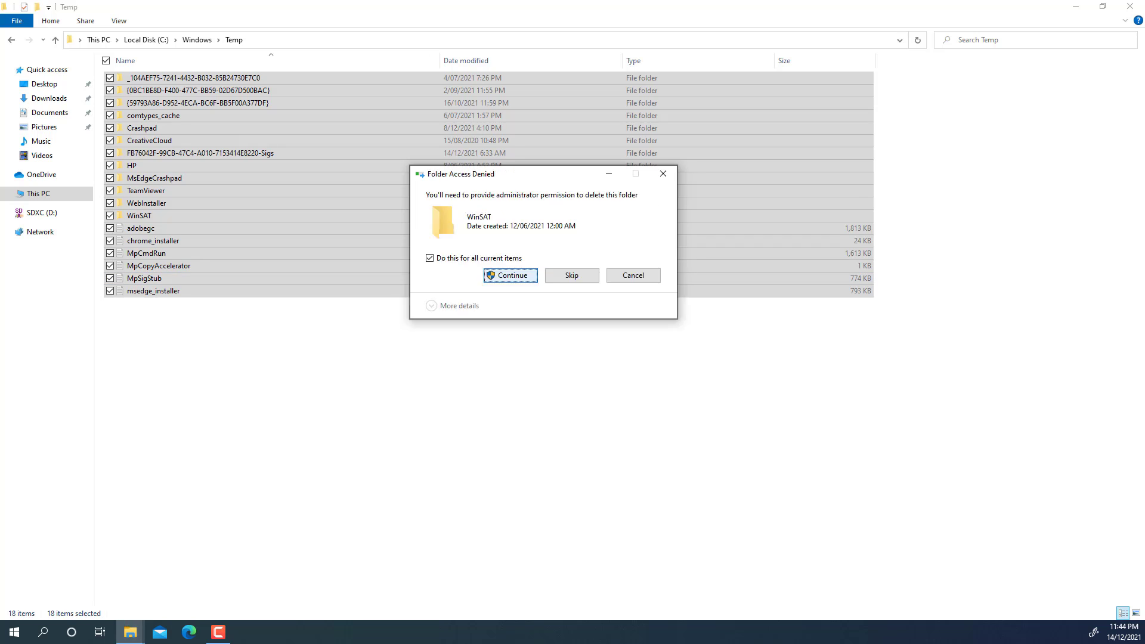
key("Return")
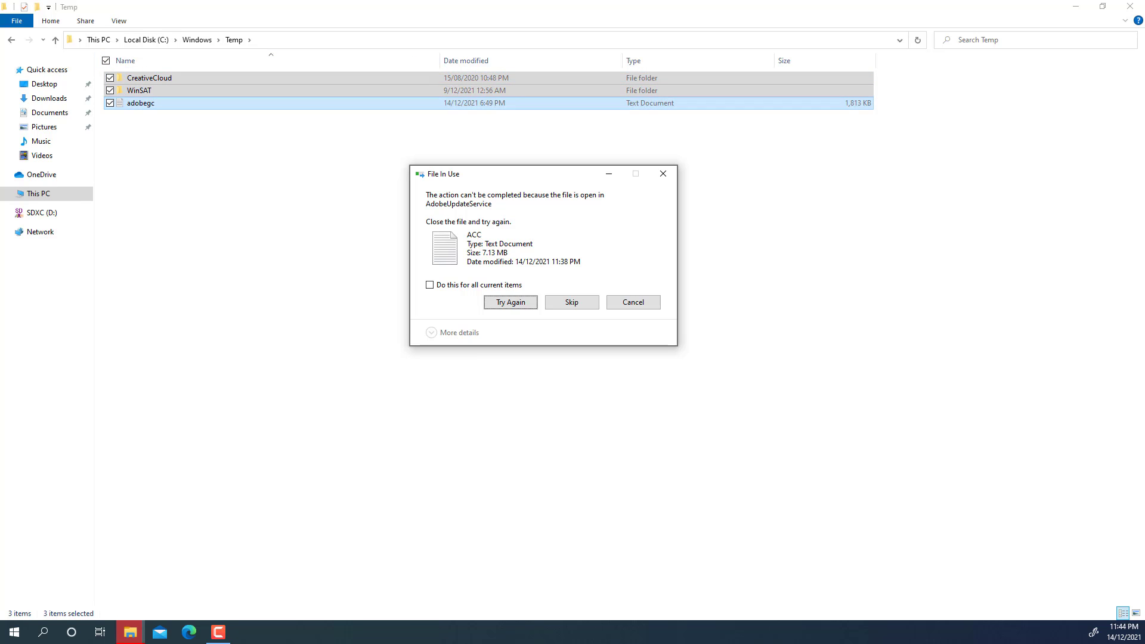
left_click(430, 285)
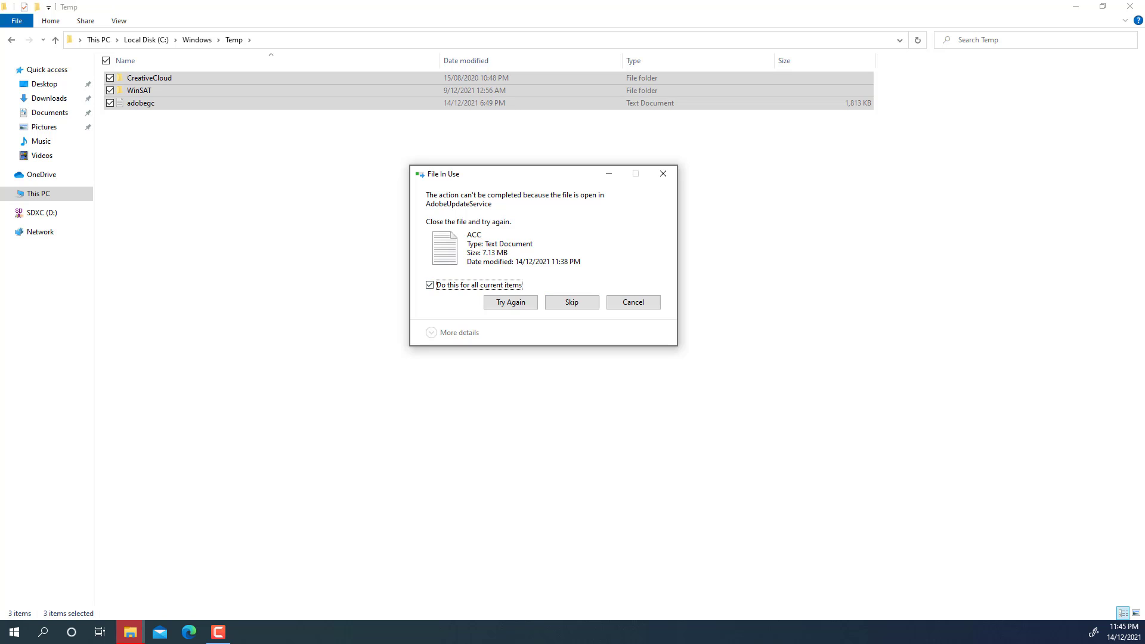
left_click(572, 302)
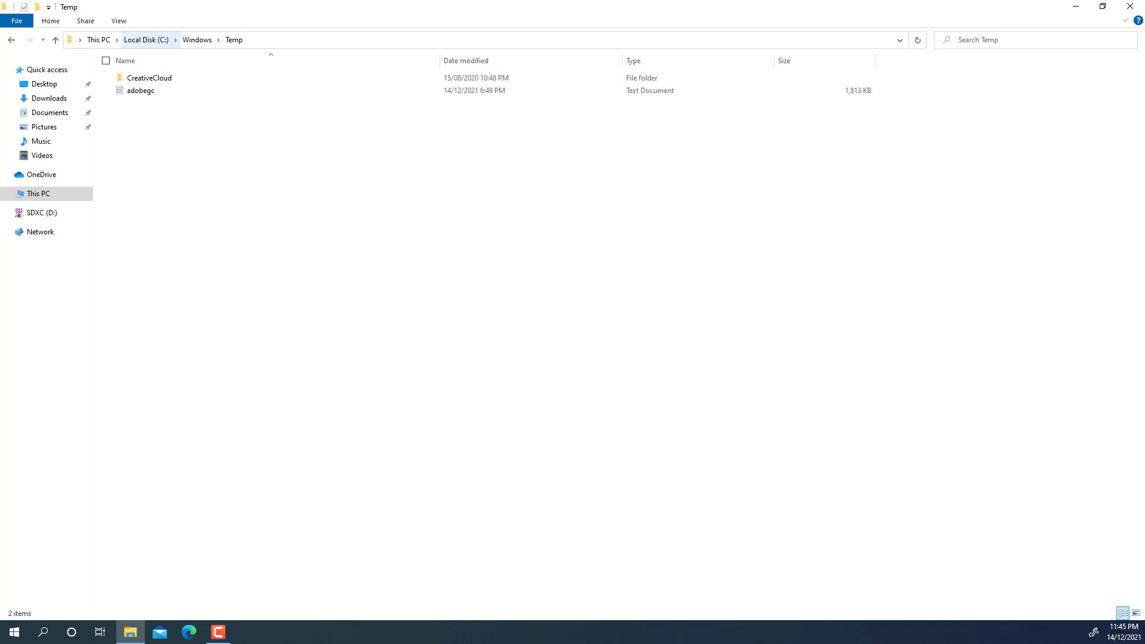
Open the first user's profile folder under C:\Users and turn on the display of hidden items
left_click(146, 39)
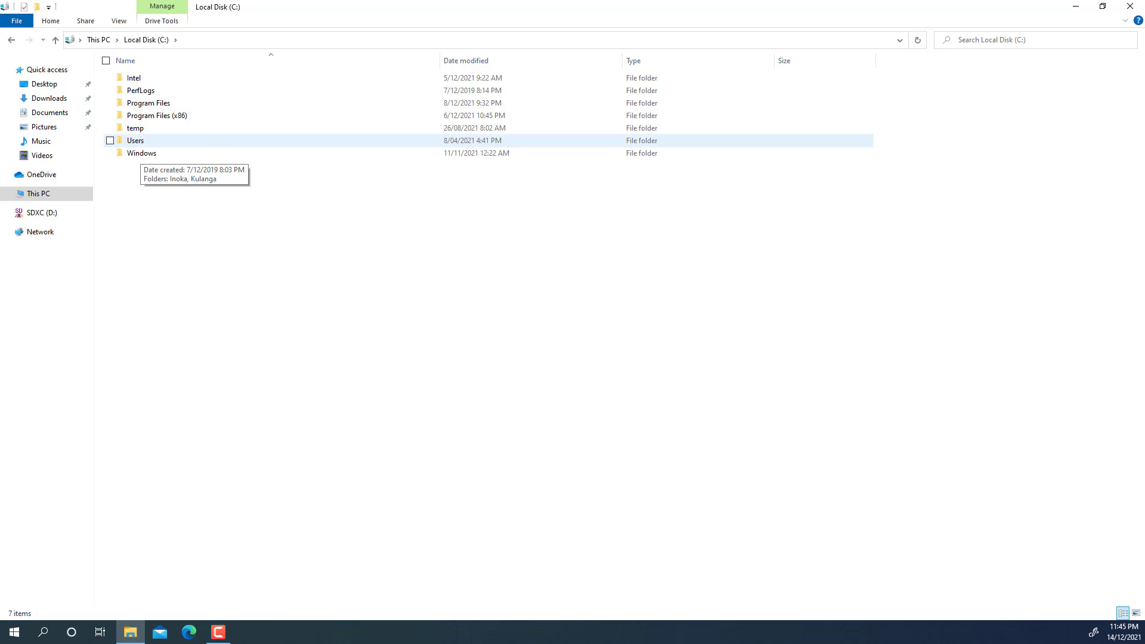
double_click(136, 141)
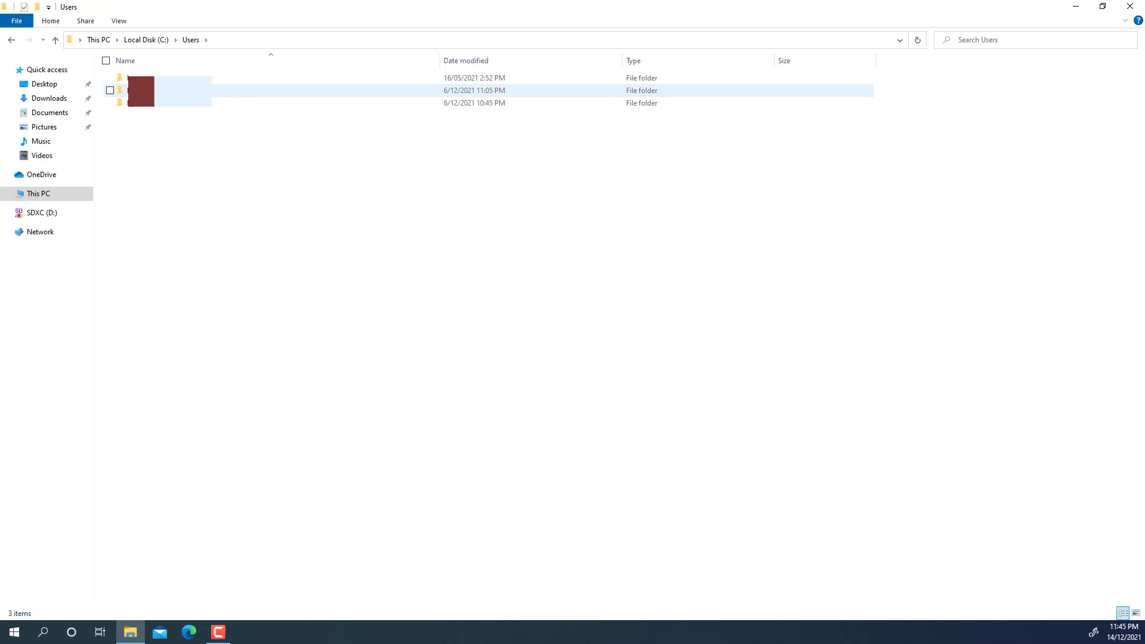
double_click(298, 78)
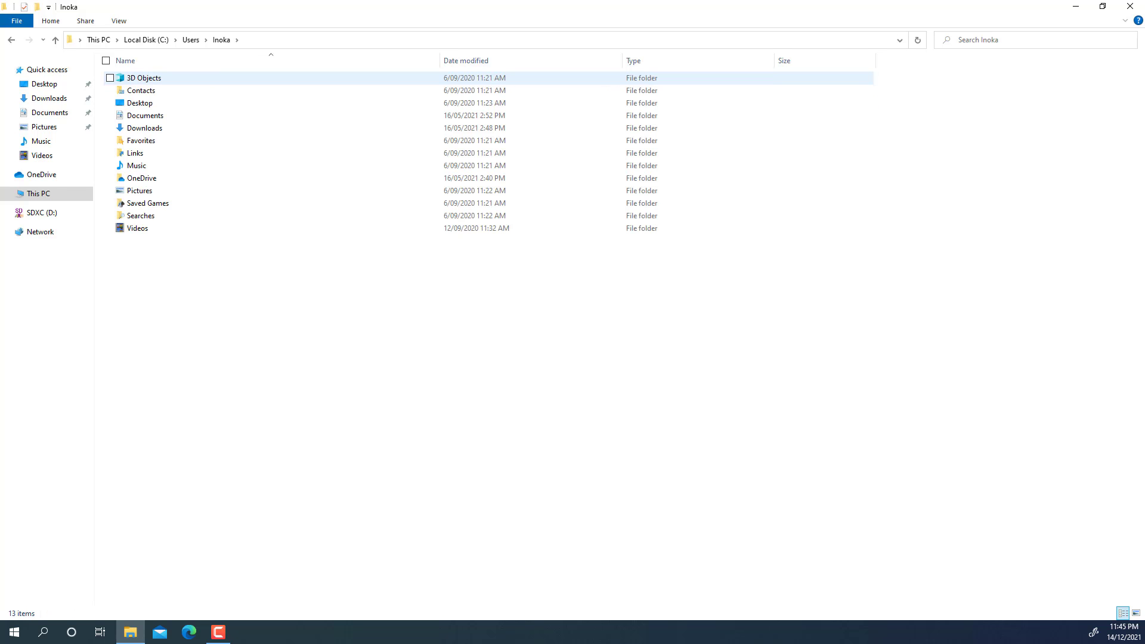
left_click(119, 21)
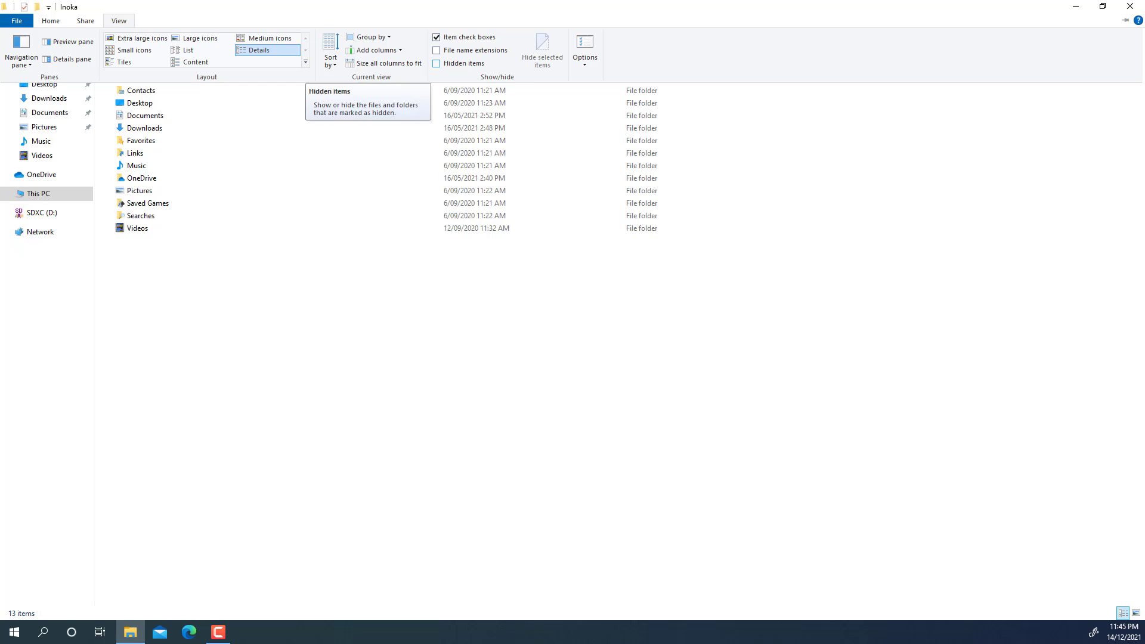
left_click(436, 63)
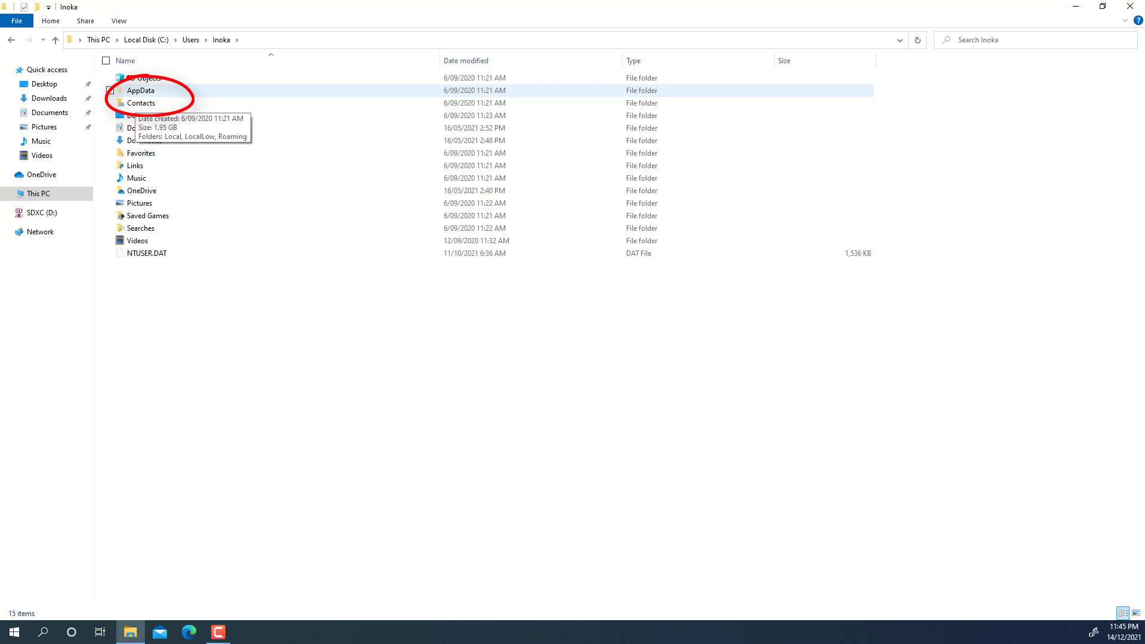
Open the AppData\Local\Temp folder inside the user's profile
double_click(141, 90)
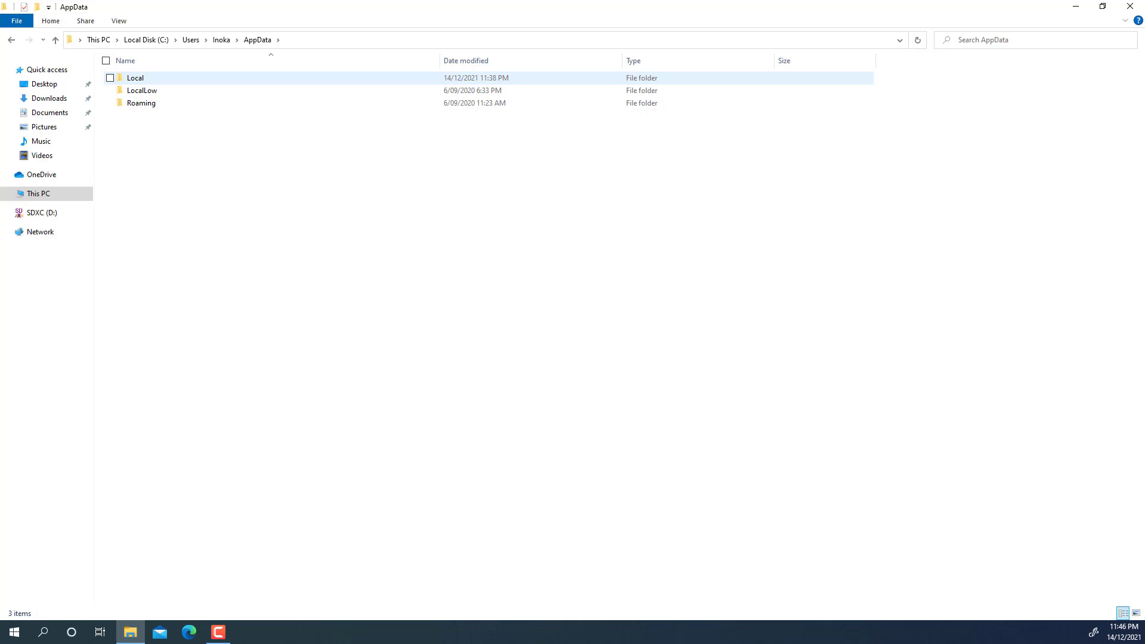
double_click(136, 77)
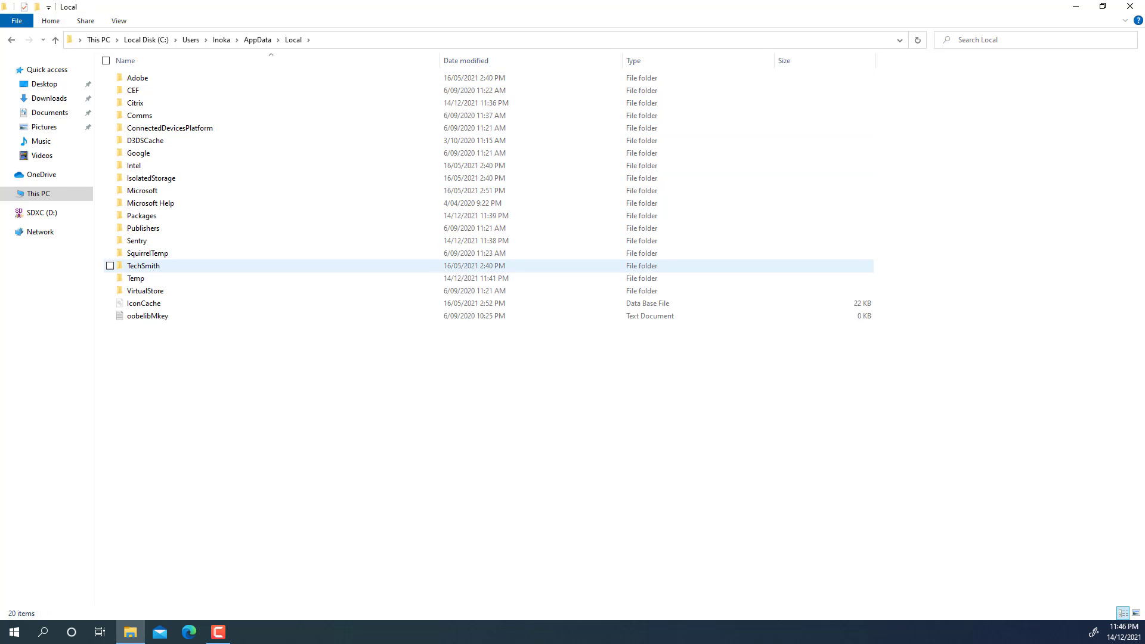
double_click(136, 278)
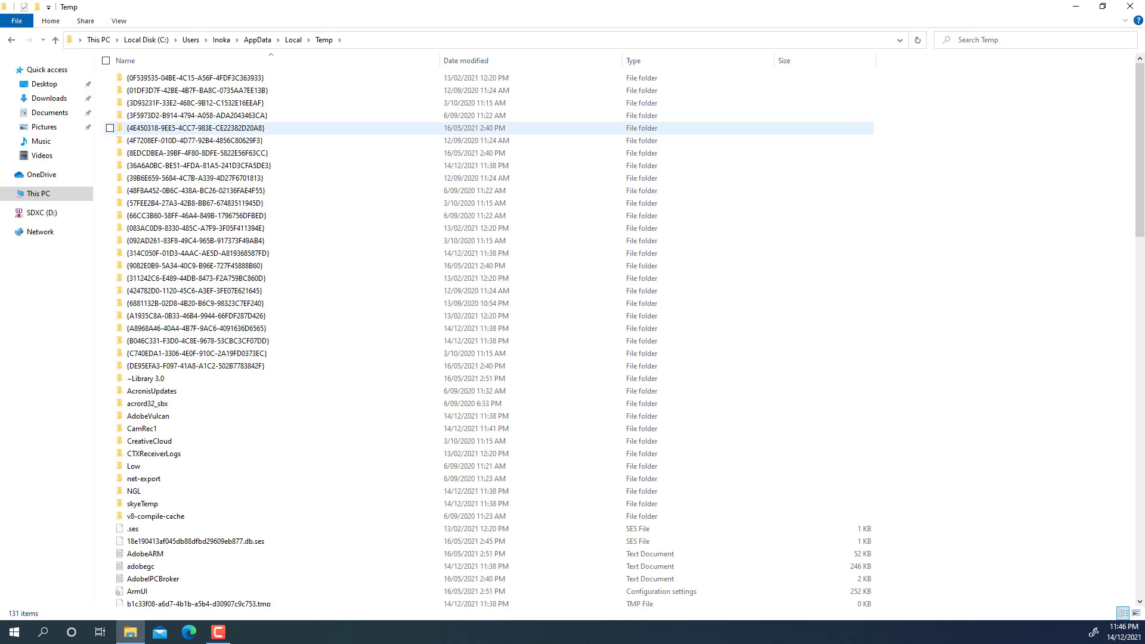
Permanently delete everything in the user's local Temp folder, skipping all files that are in use
left_click(198, 254)
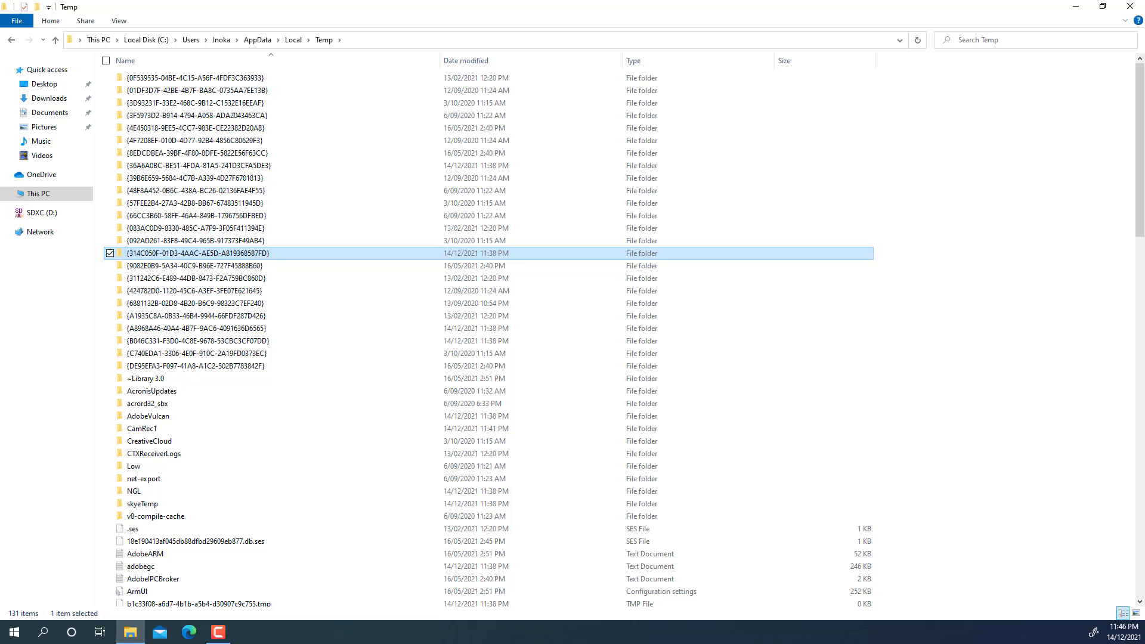
key("ctrl+a")
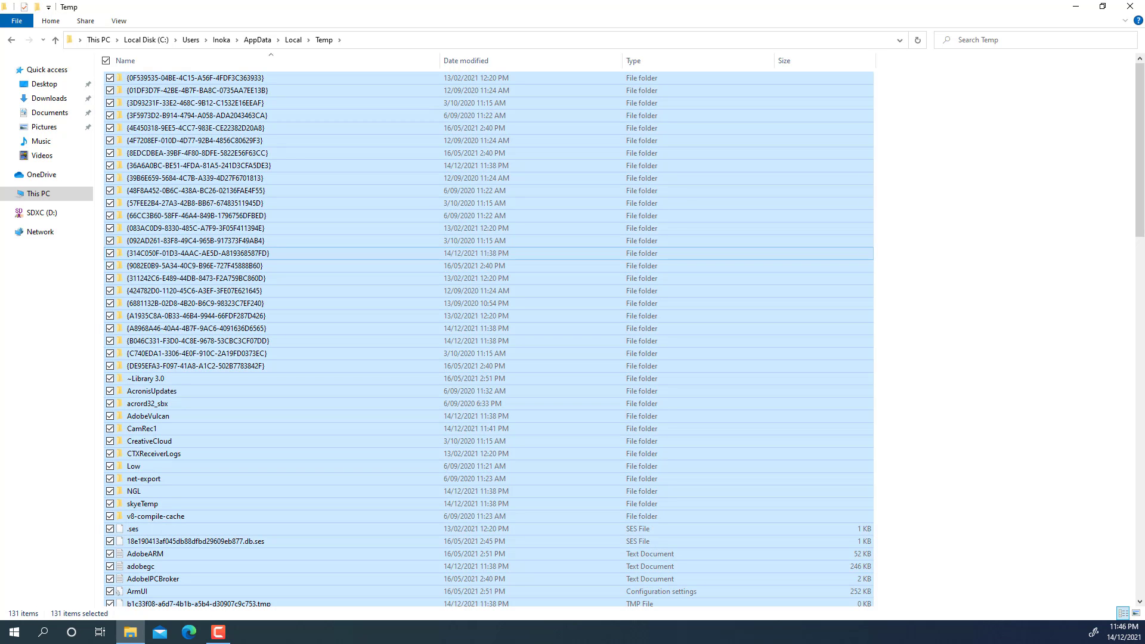
key("shift+Delete")
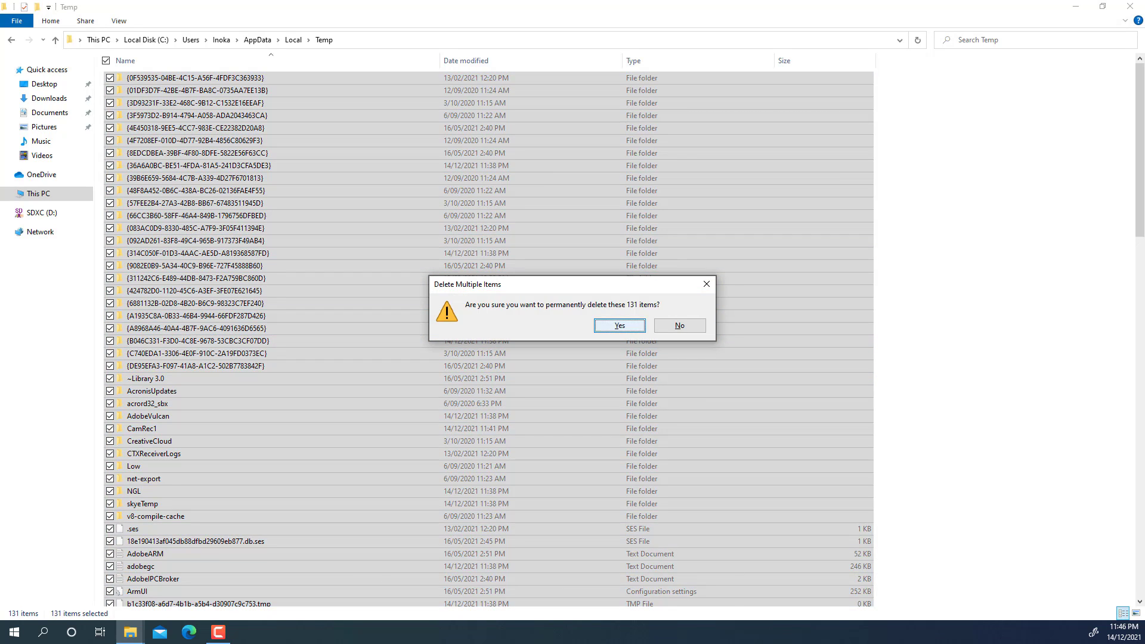
left_click(620, 325)
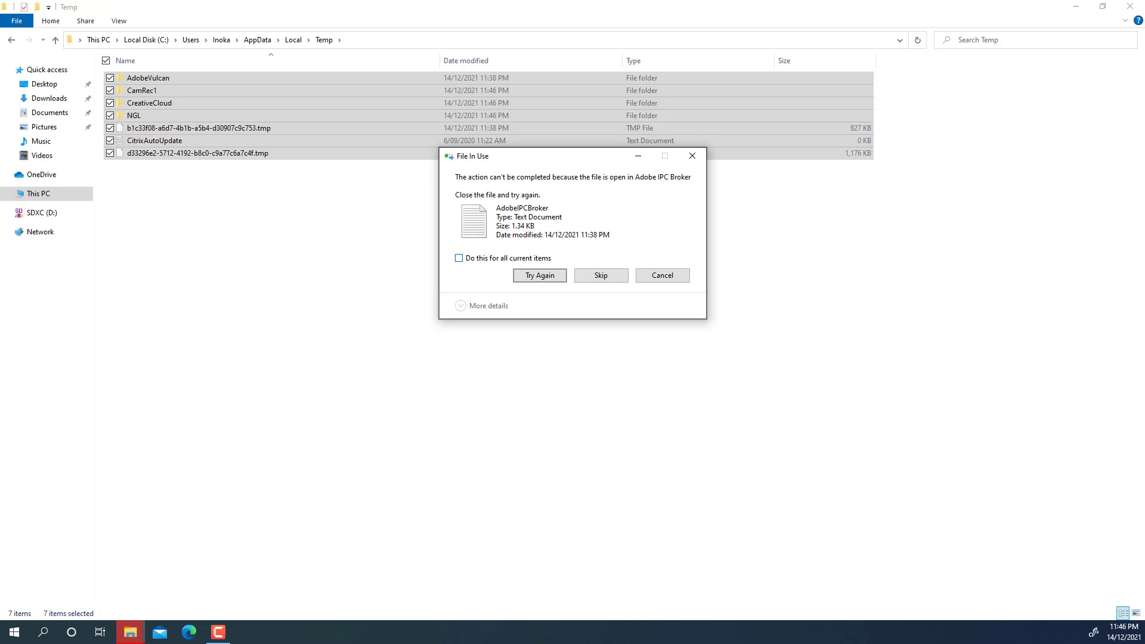
left_click(459, 258)
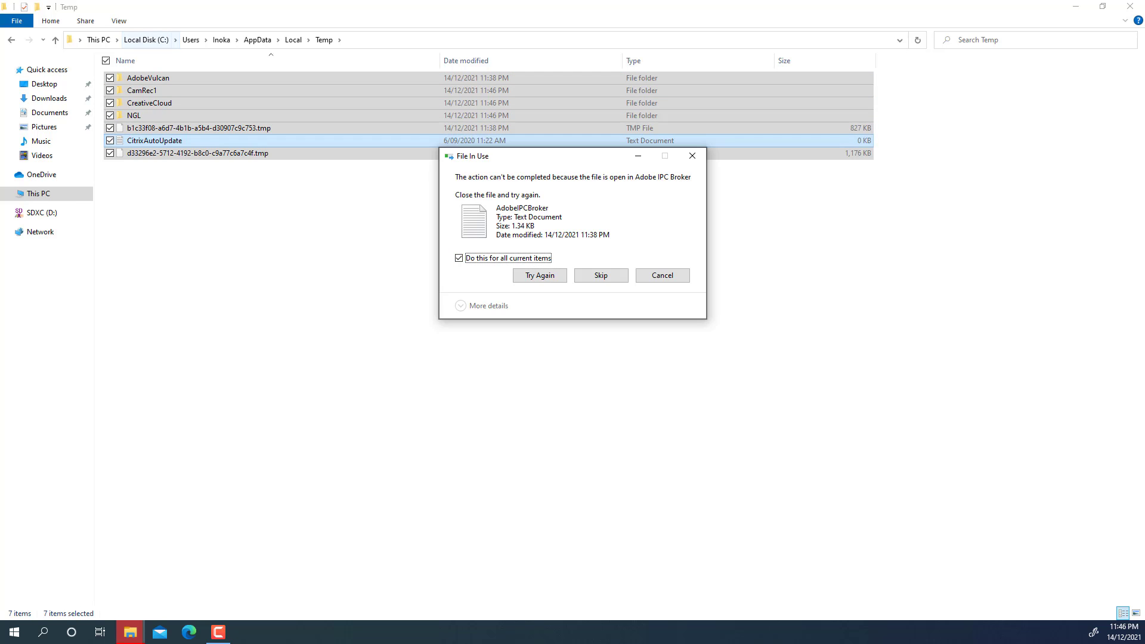
left_click(601, 275)
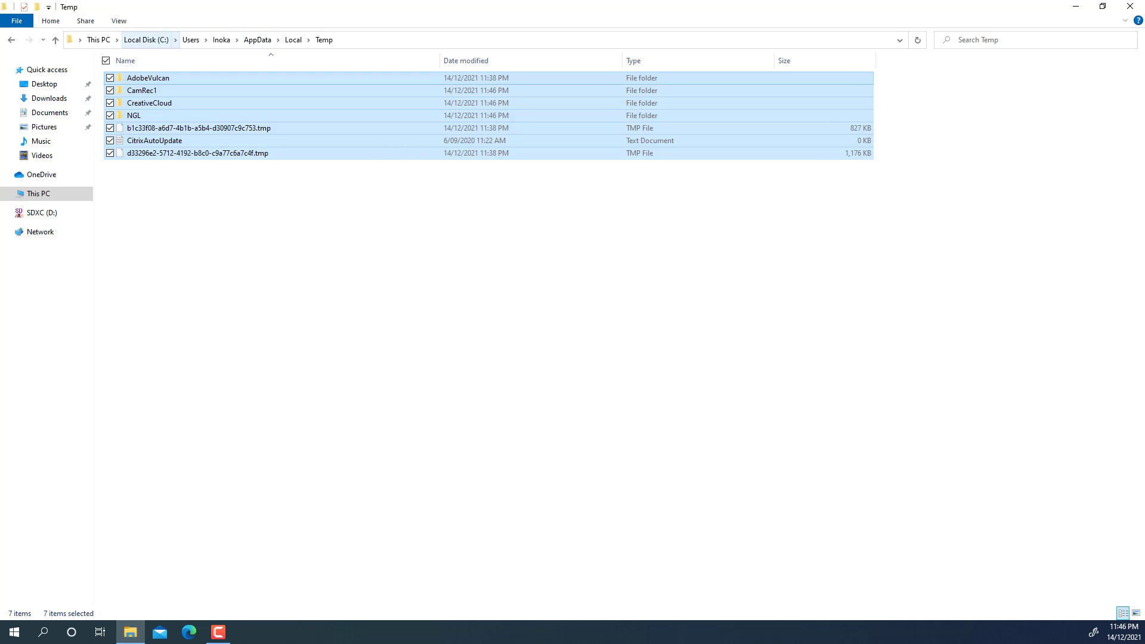
Go back to This PC and close the File Explorer window
left_click(146, 39)
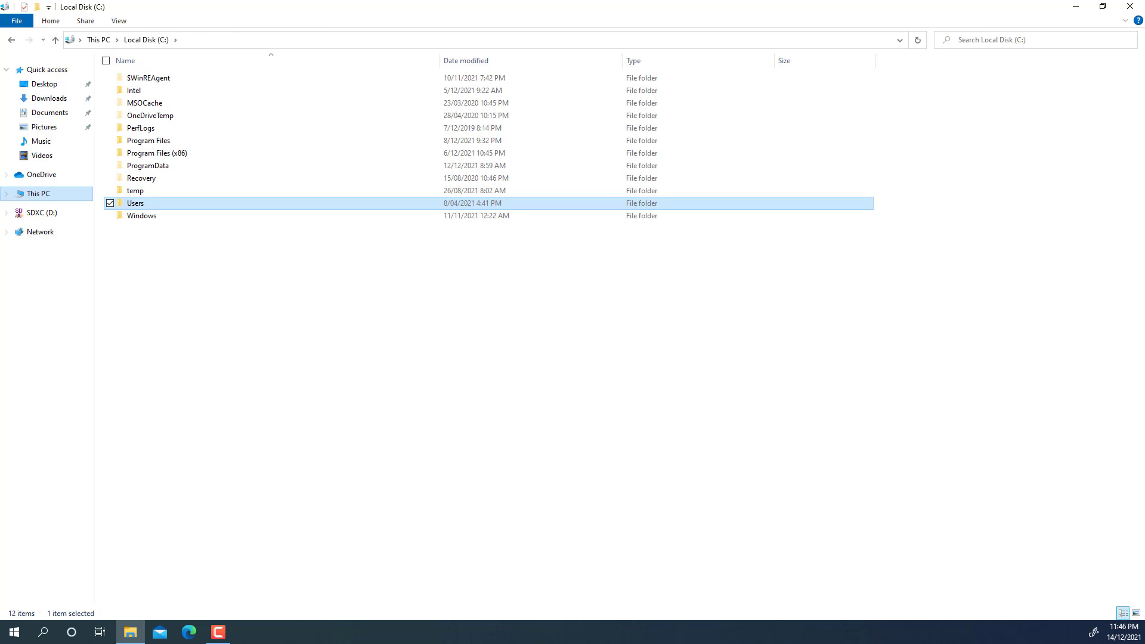
left_click(99, 39)
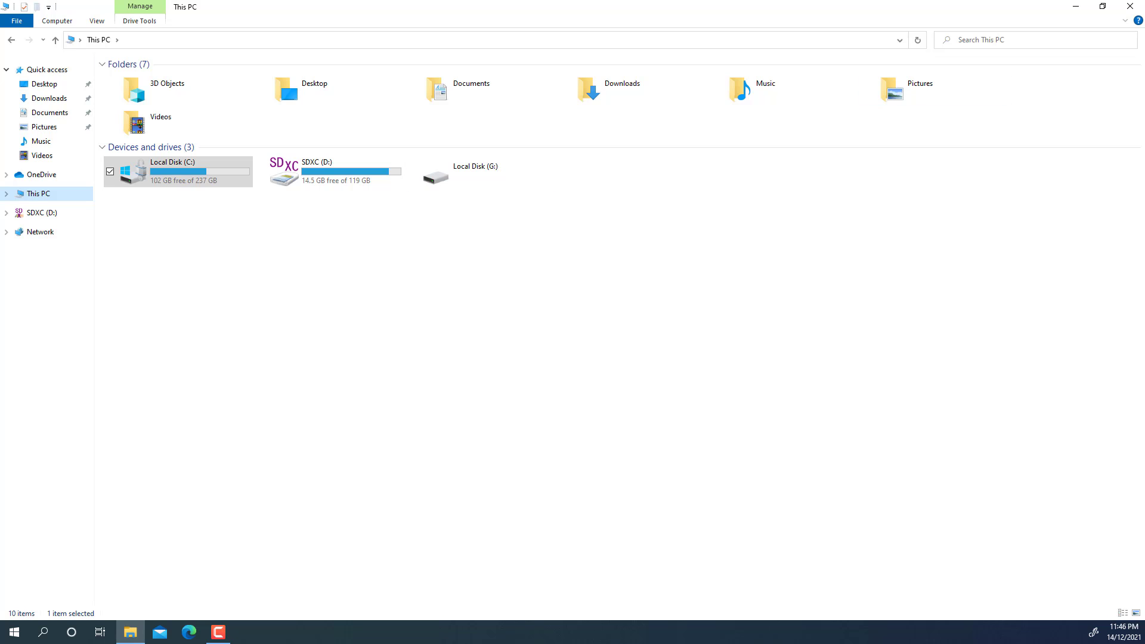
left_click(1130, 6)
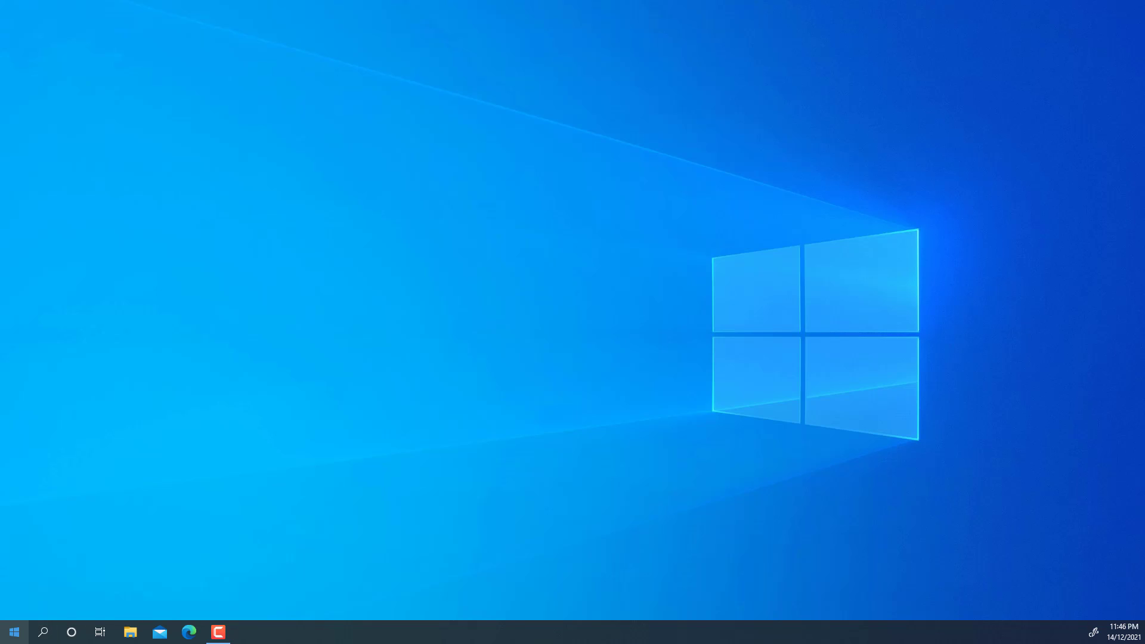
Run Disk Cleanup as administrator and scan Local Disk (C:) for files to clean up
key("super")
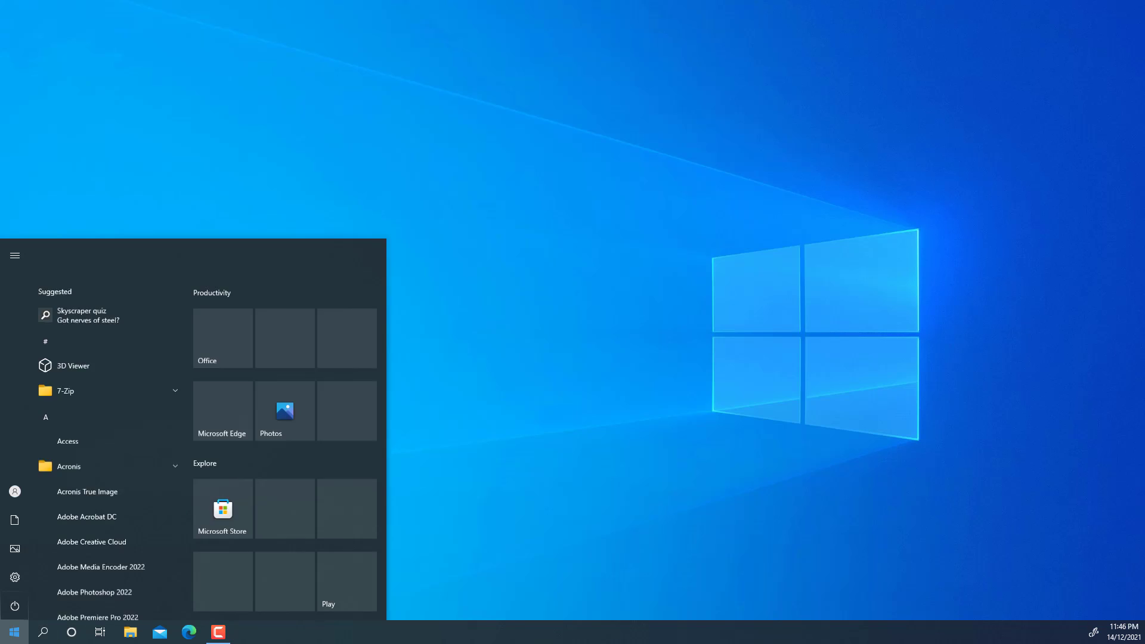
type("disk")
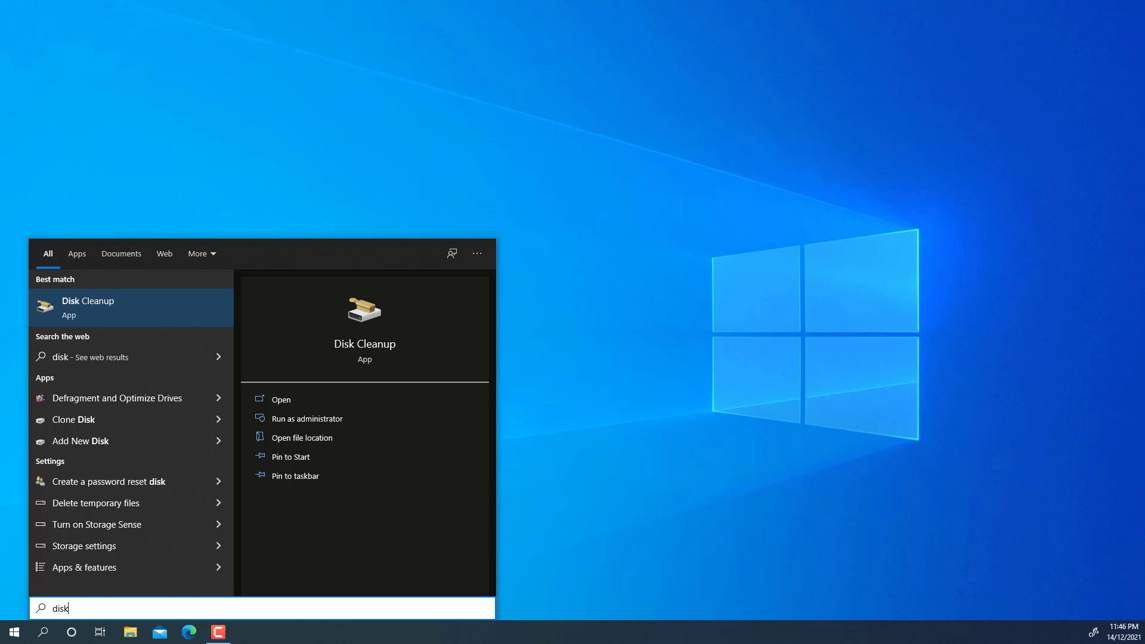
type("cle")
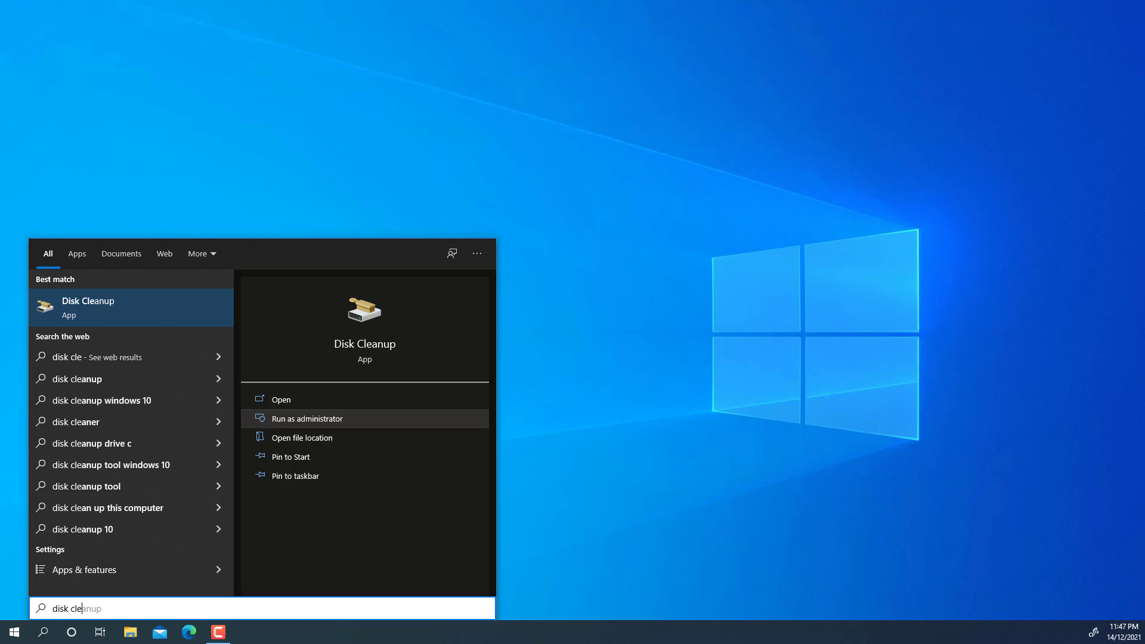
left_click(308, 419)
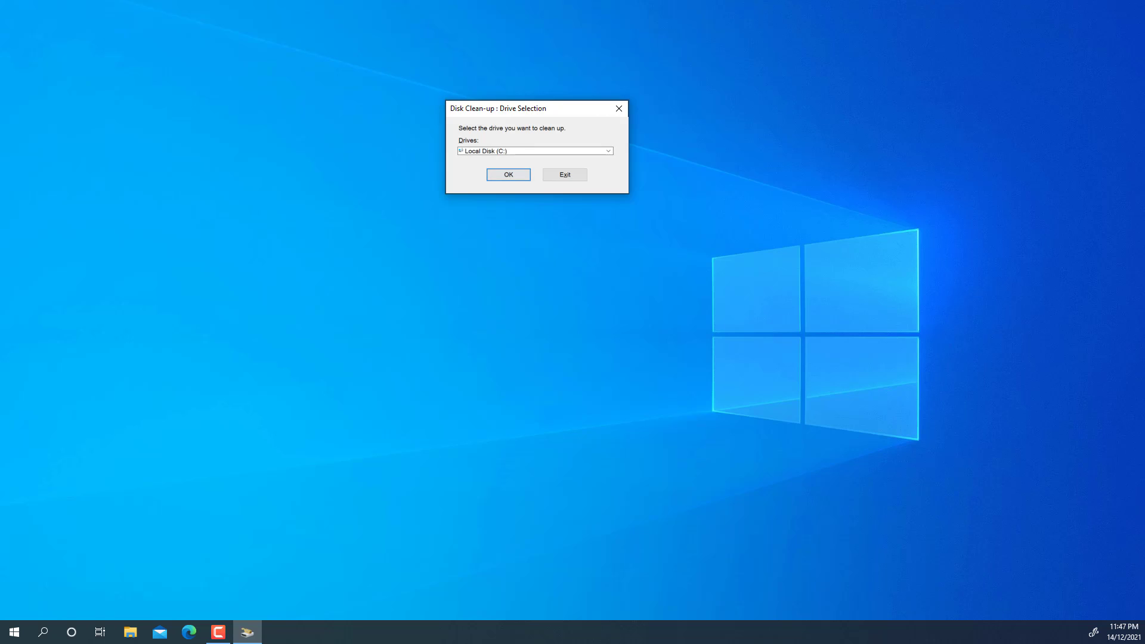
left_click(508, 174)
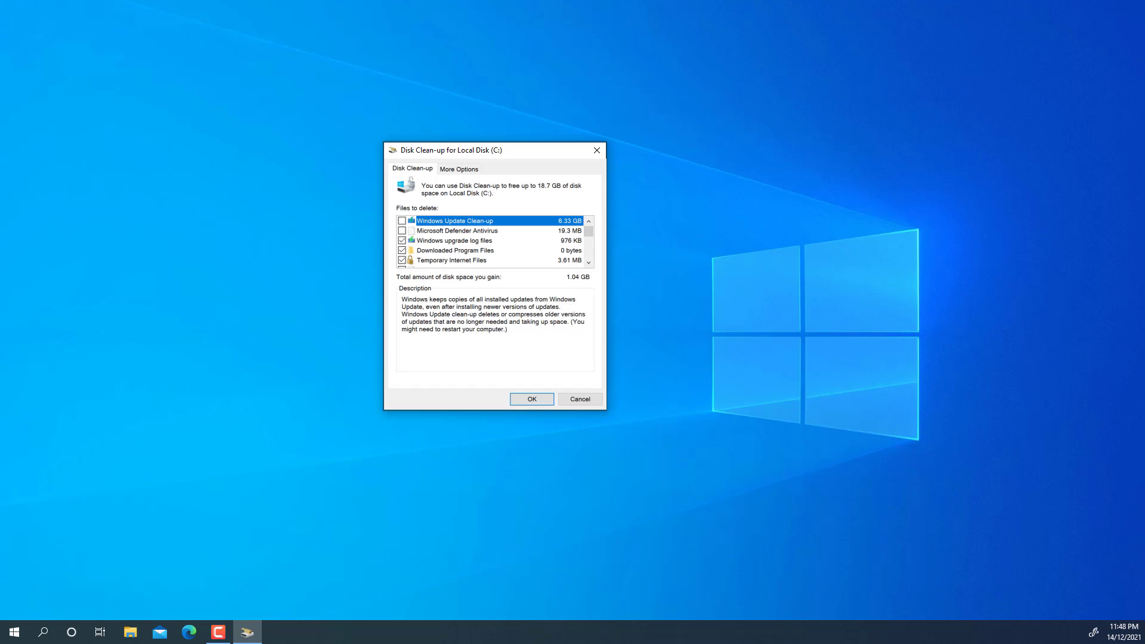
Select Windows Update Clean-up, Microsoft Defender Antivirus, and the system error memory dump and minidump files for deletion
key("space")
left_click(588, 263)
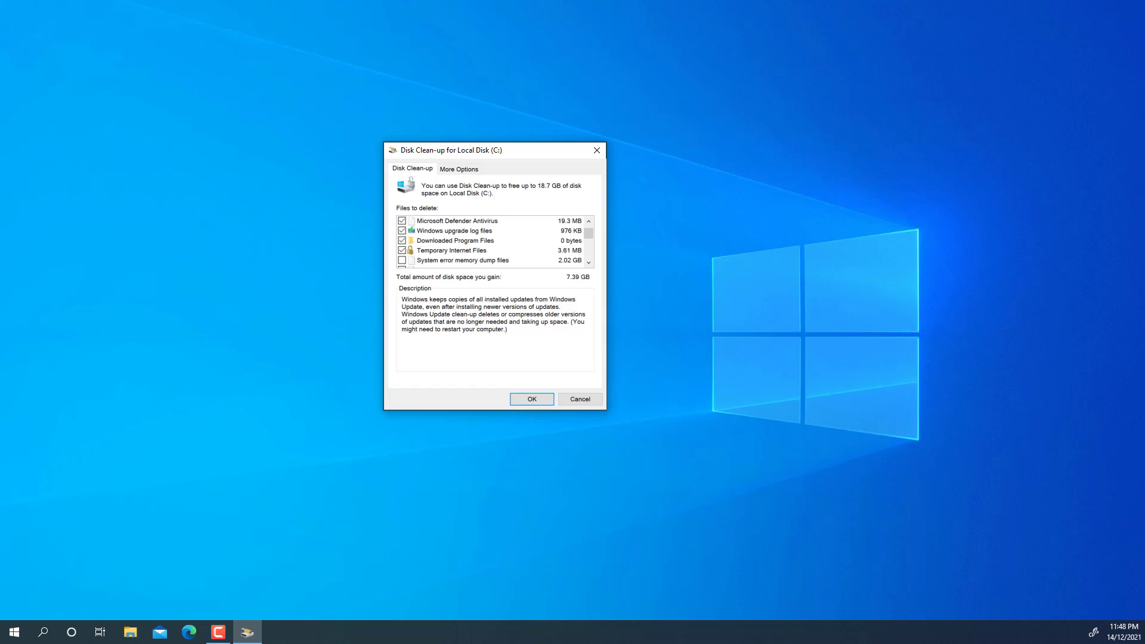
left_click(402, 261)
left_click(588, 263)
left_click(589, 263)
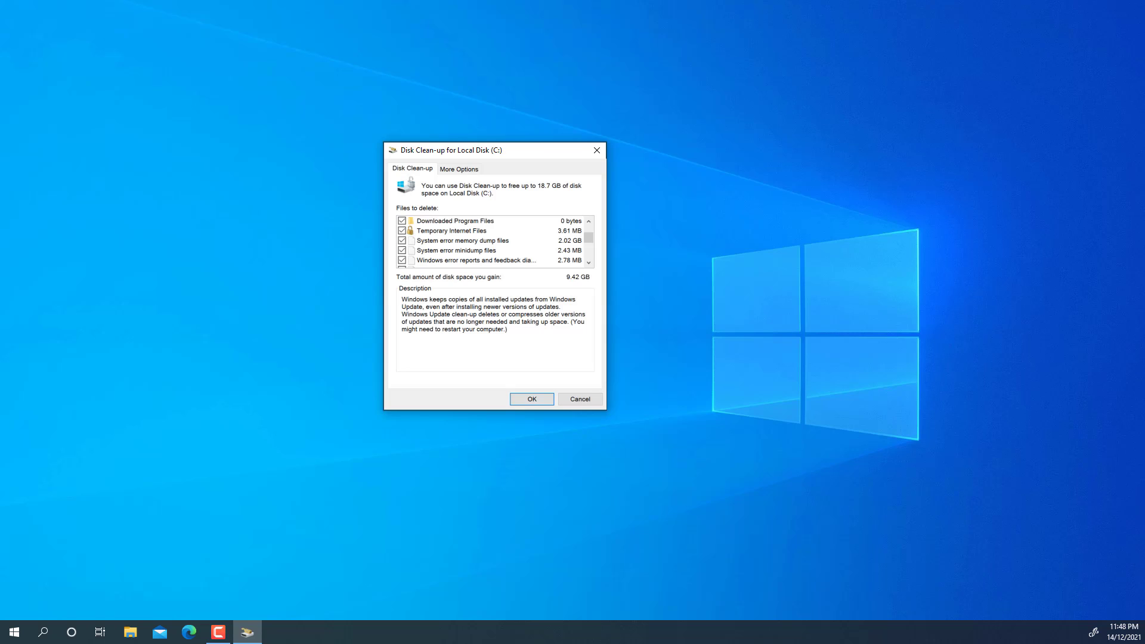
Add the Recycle Bin and Temporary files to the cleanup selection and permanently delete all the selected files
left_click(588, 263)
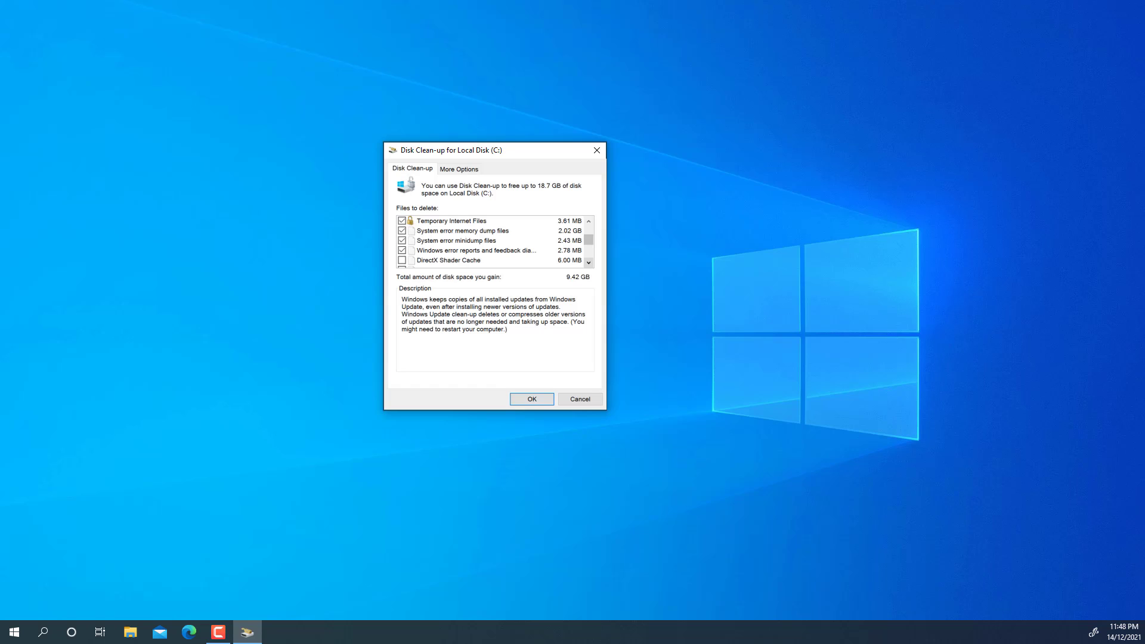
left_click(588, 263)
left_click(589, 263)
left_click(589, 263)
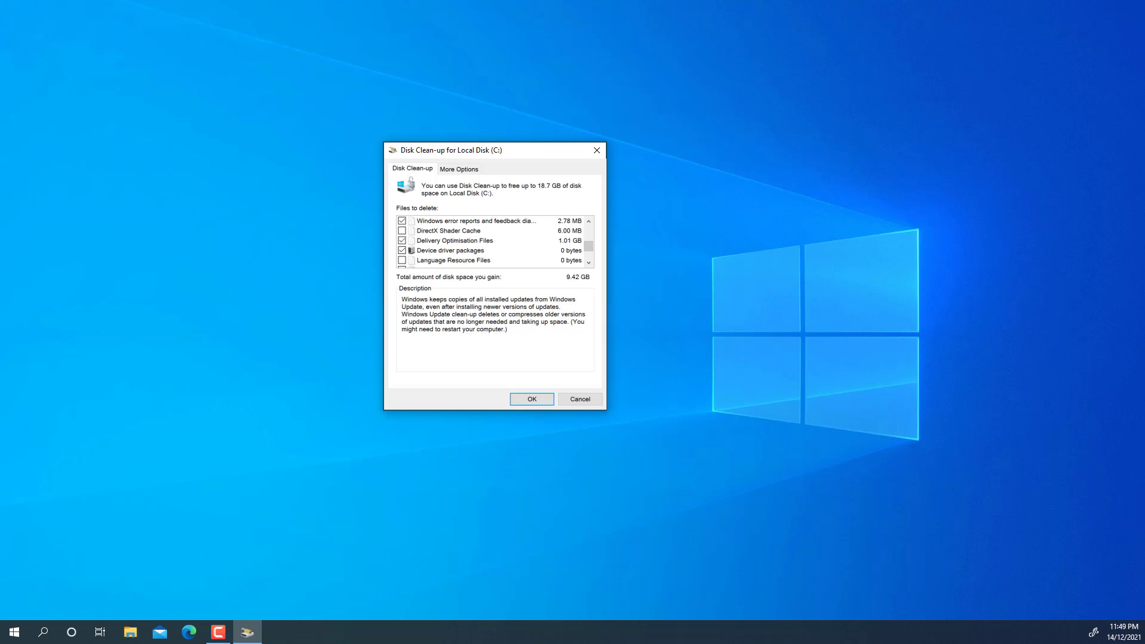
left_click(589, 263)
left_click(589, 263)
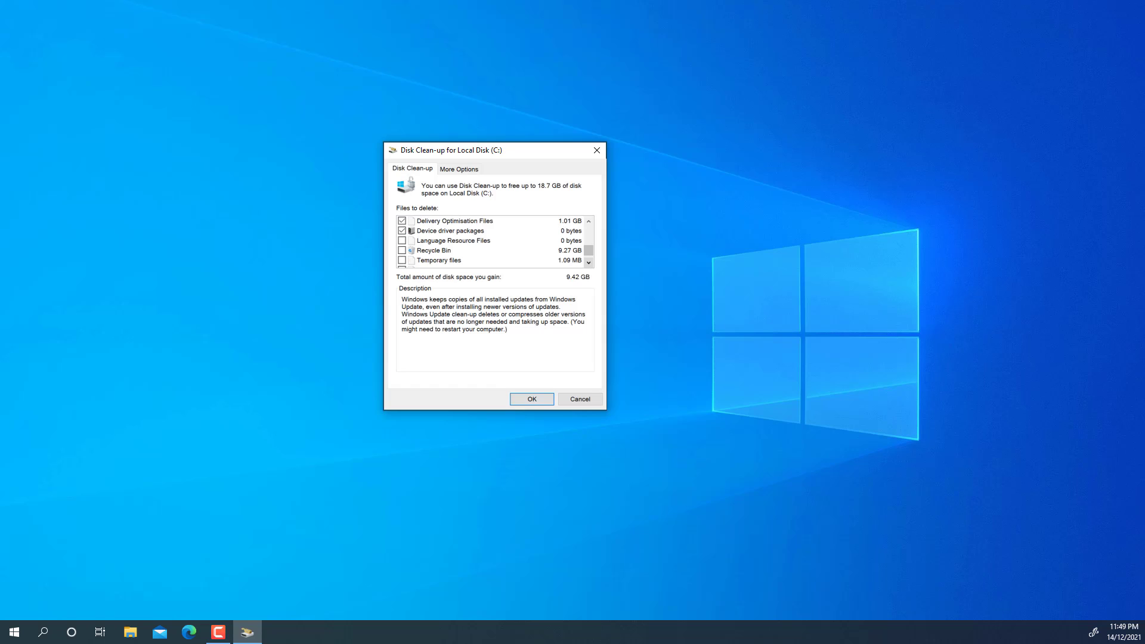
left_click(589, 263)
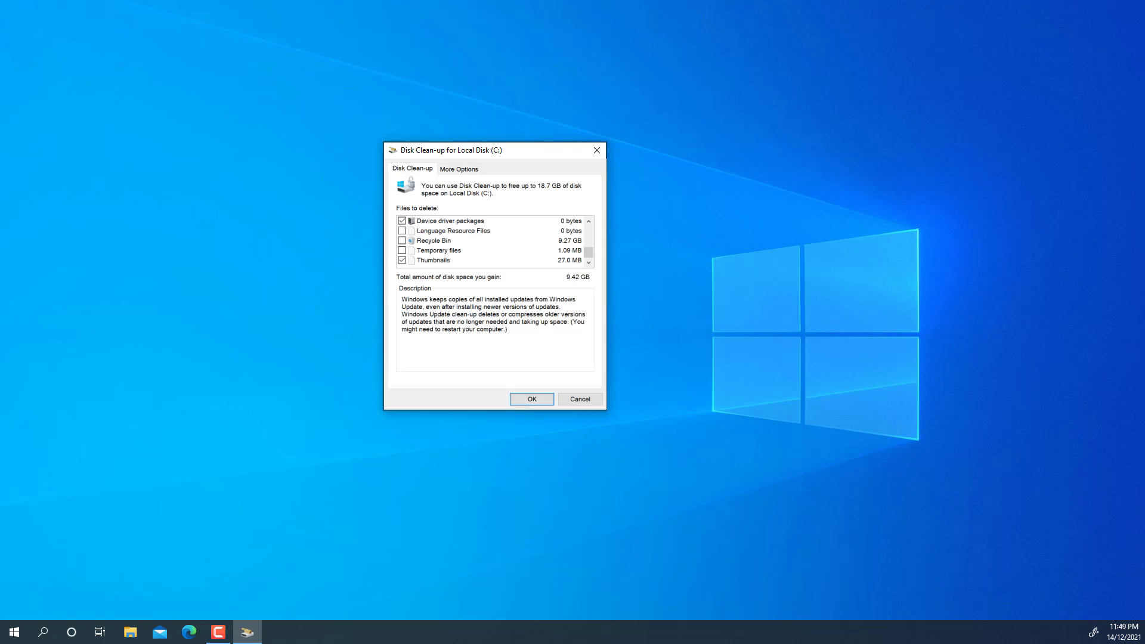
left_click(402, 241)
mouse_move(589, 252)
left_mouse_down()
mouse_move(589, 231)
mouse_move(588, 253)
left_mouse_up()
key("Return")
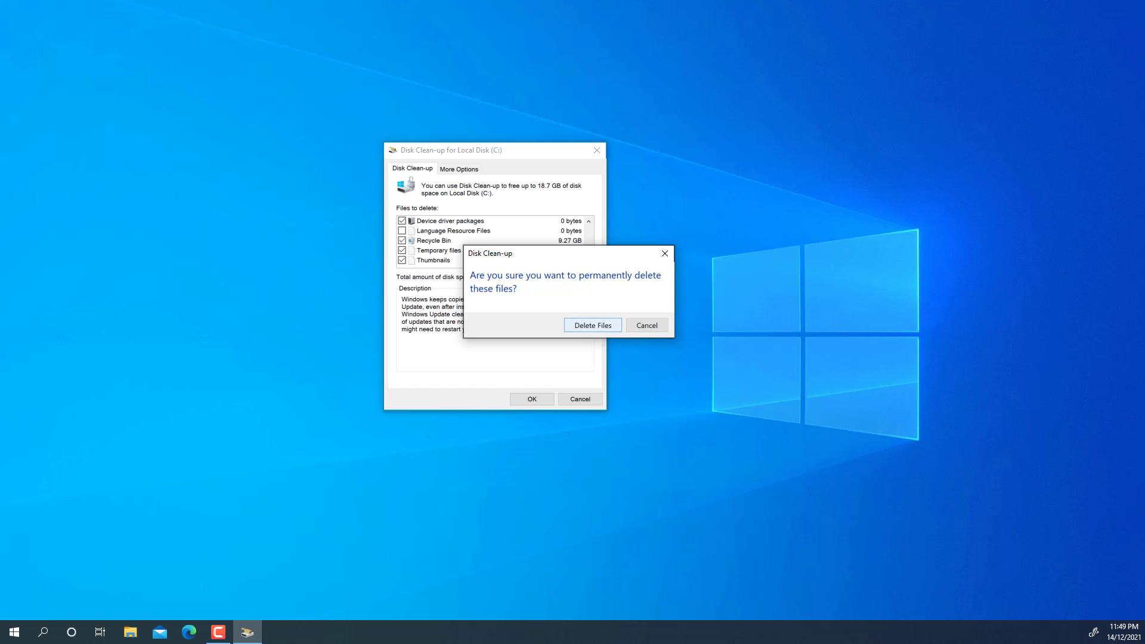
key("Return")
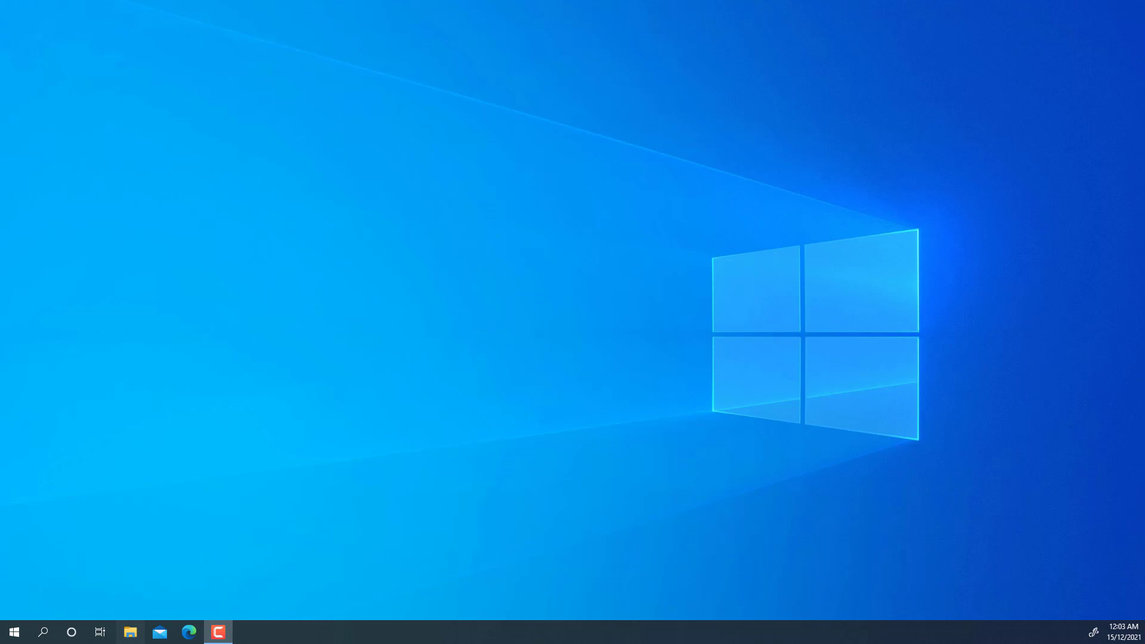
Open This PC in File Explorer to check the free space on Local Disk (C:)
left_click(130, 632)
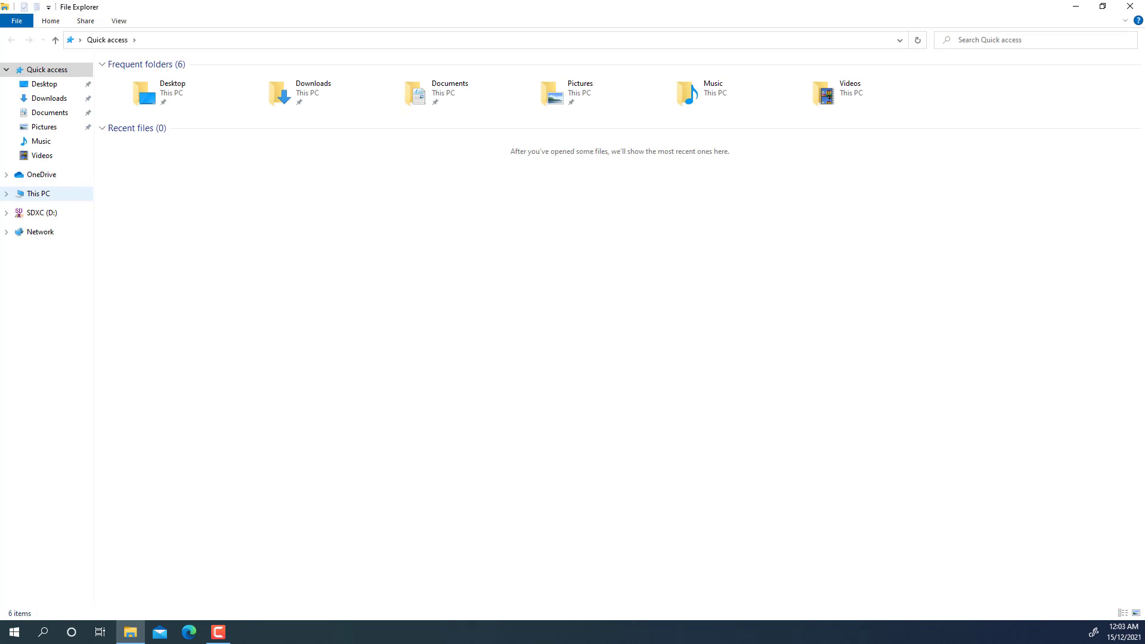
left_click(38, 193)
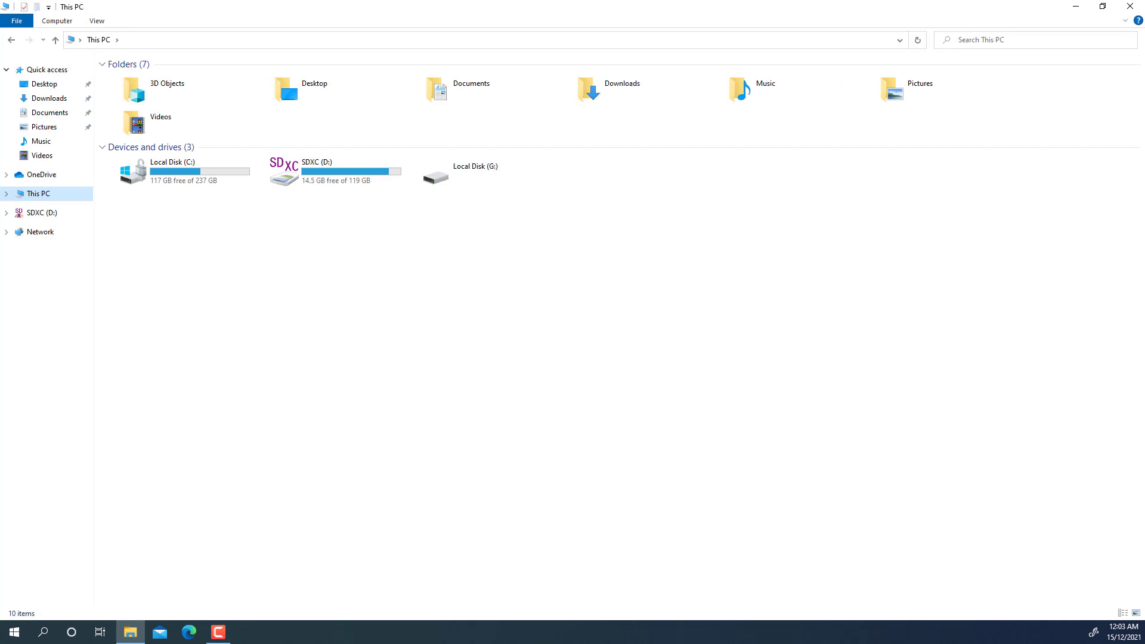